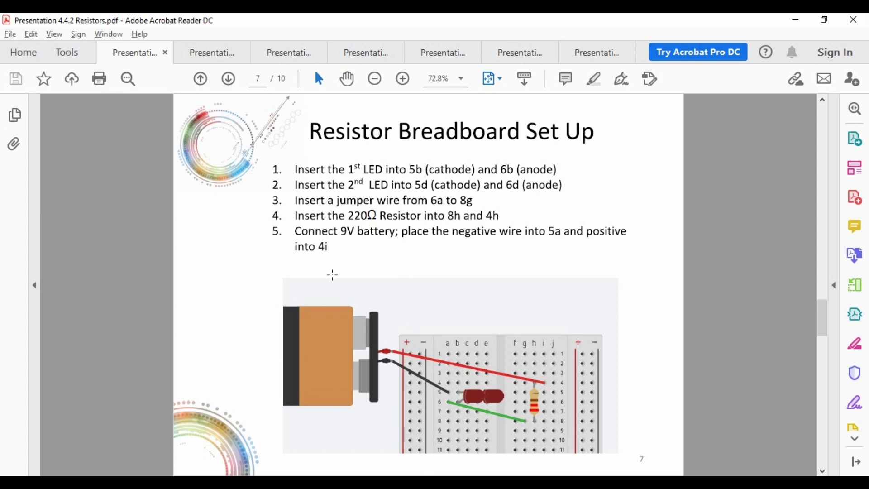
# Advance to slide 8, The Theory, on how resistance affects electron flow
pyautogui.click(229, 80)
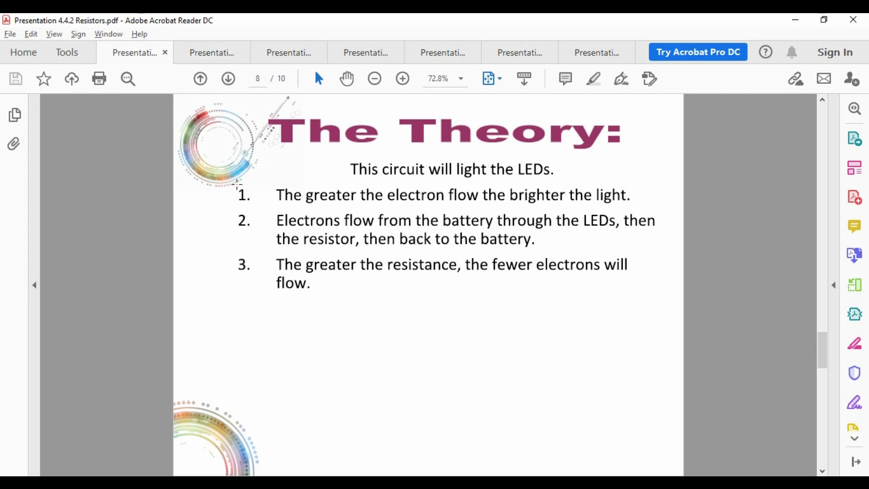
# Page ahead to the Observations slide on page 10, then switch to DCACLab in Chrome
pyautogui.click(229, 79)
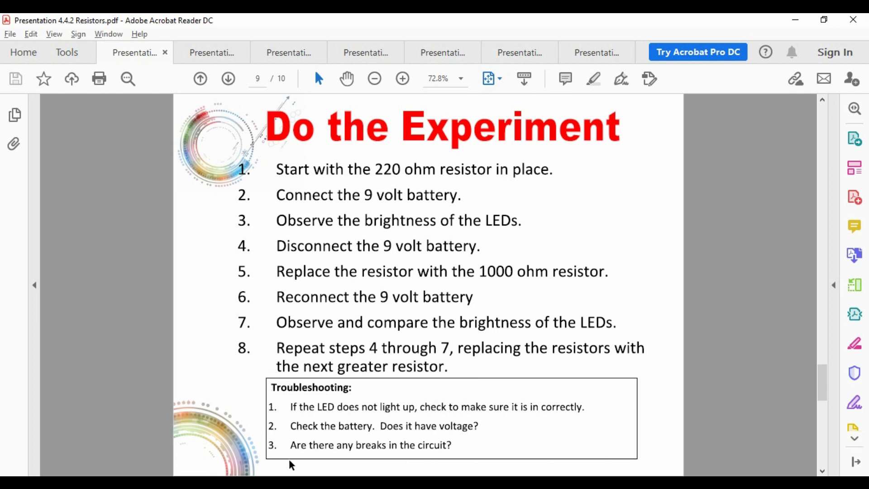
pyautogui.click(228, 79)
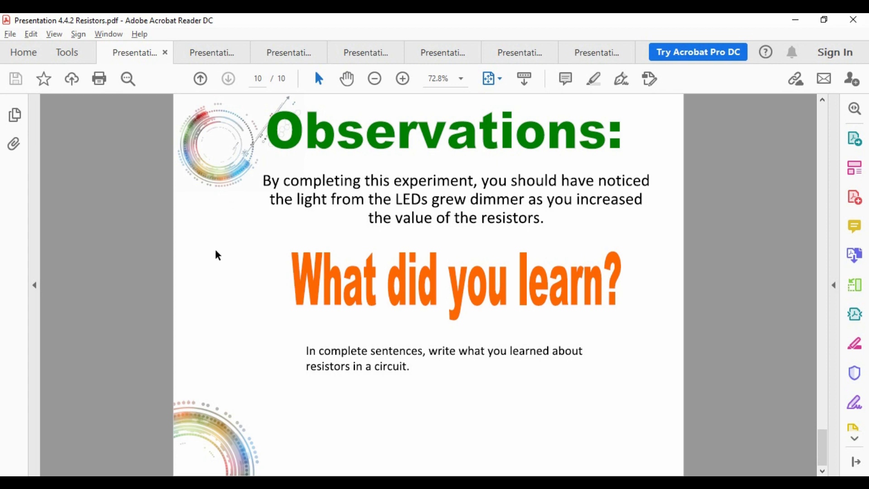
pyautogui.hotkey('alt', 'Tab')
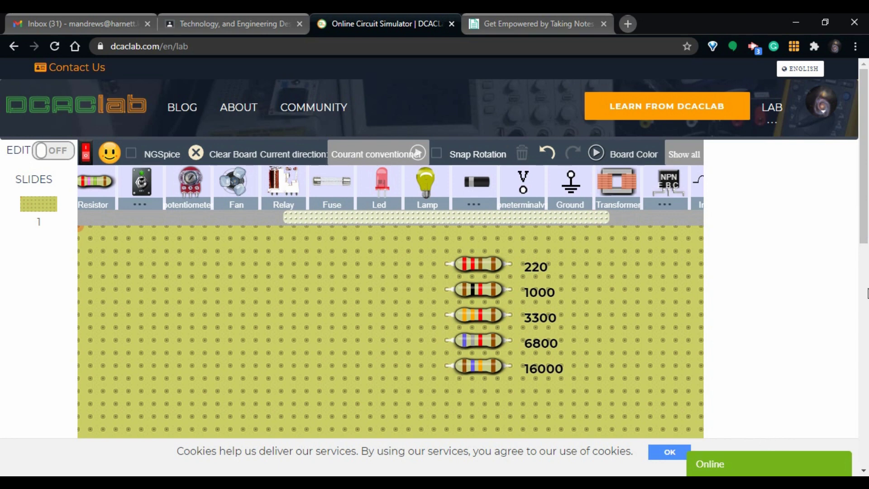
# Drag a Resistor onto the breadboard, left of the 220–16000 labelled resistors
pyautogui.click(864, 221)
pyautogui.moveTo(865, 221); pyautogui.dragTo(862, 261)
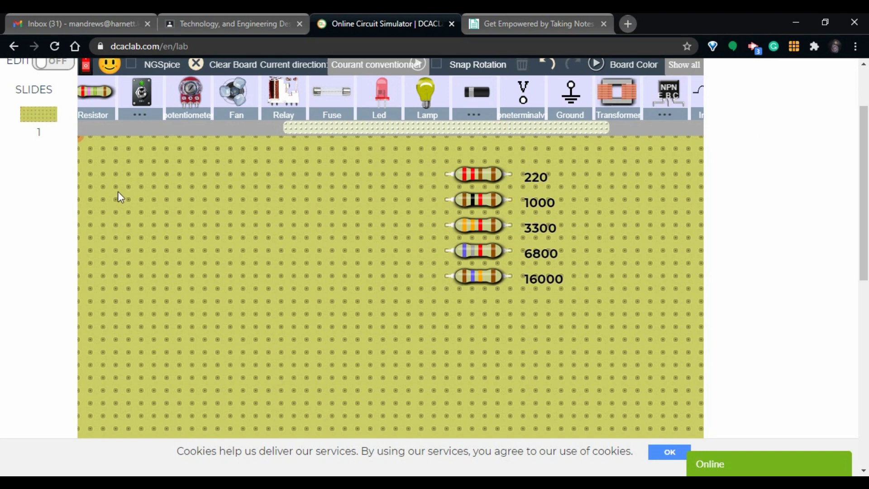
pyautogui.moveTo(422, 128); pyautogui.dragTo(191, 128)
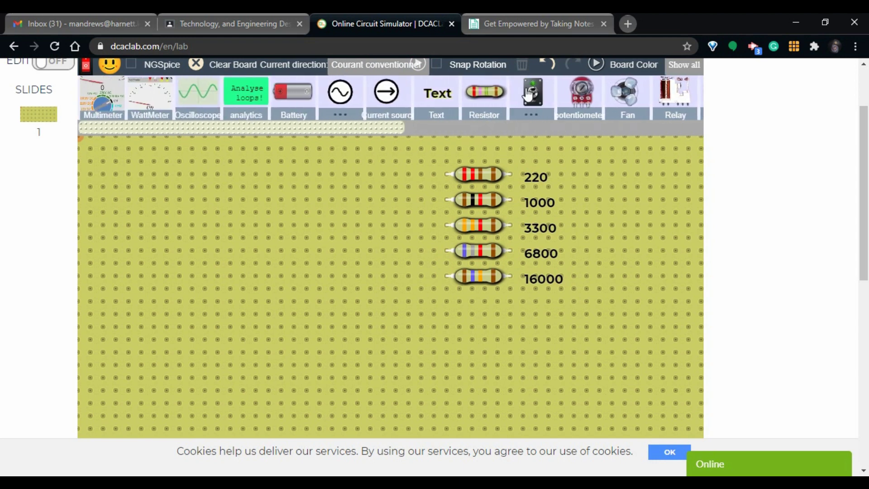
pyautogui.moveTo(488, 97); pyautogui.dragTo(299, 252)
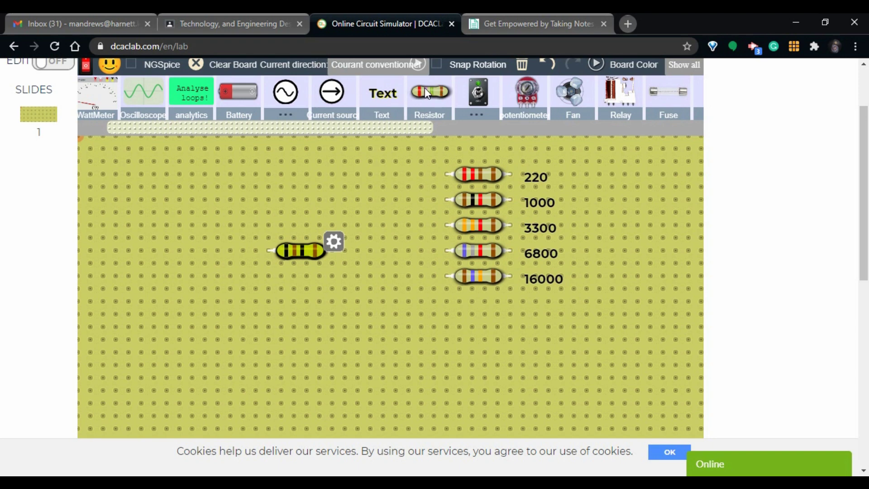
# Set the new resistor's first band to orange 3 and second band to green 5
pyautogui.click(333, 242)
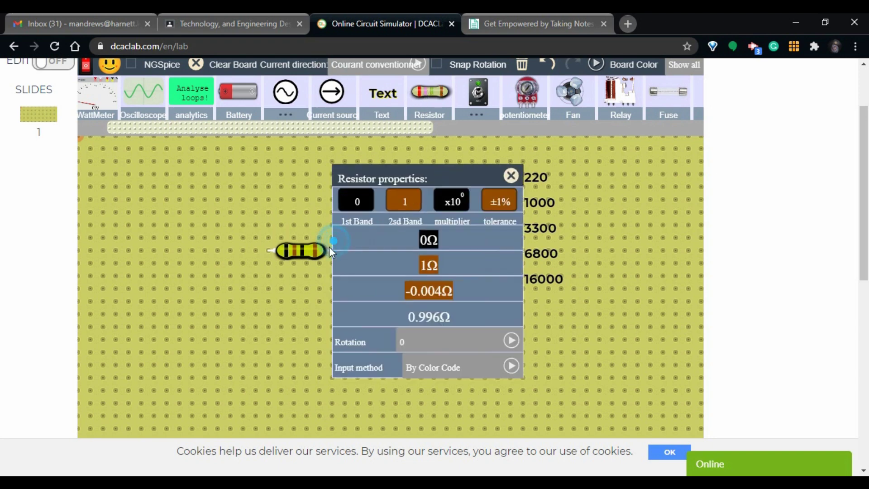
pyautogui.click(357, 204)
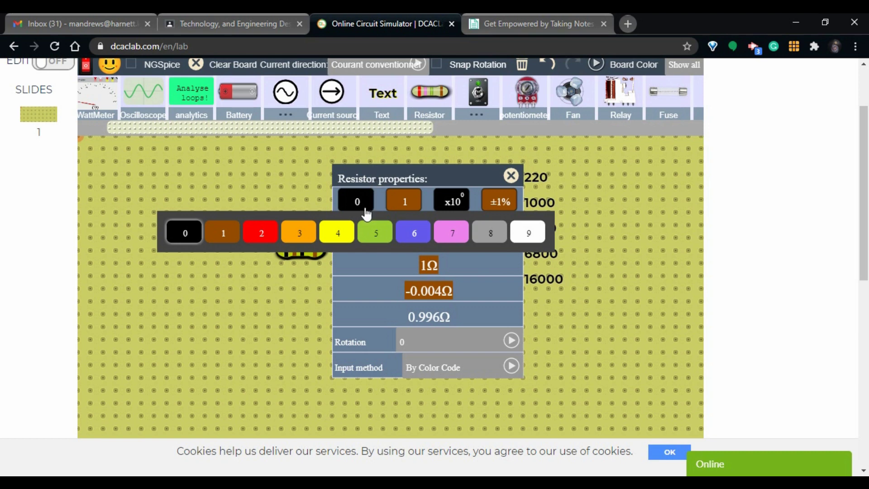
pyautogui.click(300, 240)
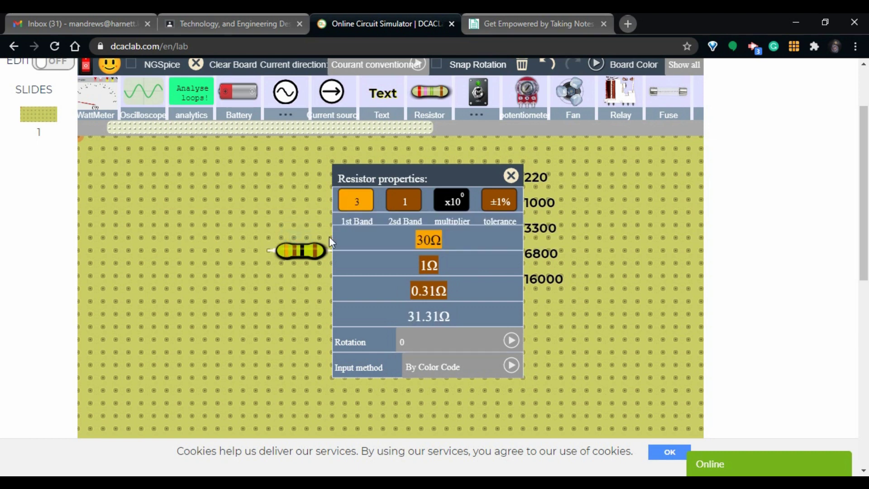
pyautogui.click(404, 201)
pyautogui.click(425, 233)
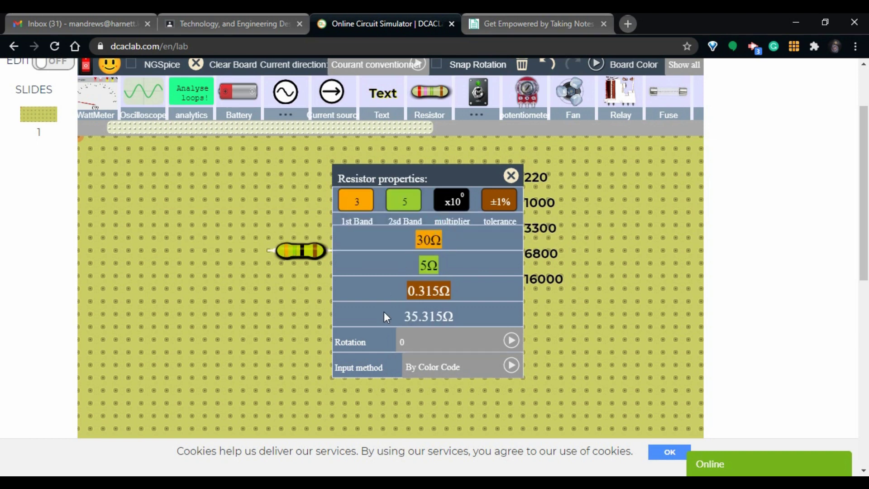
# Set the resistor's multiplier to ×10^5, giving 3,500,000 Ω, and close its properties
pyautogui.click(452, 201)
pyautogui.click(470, 232)
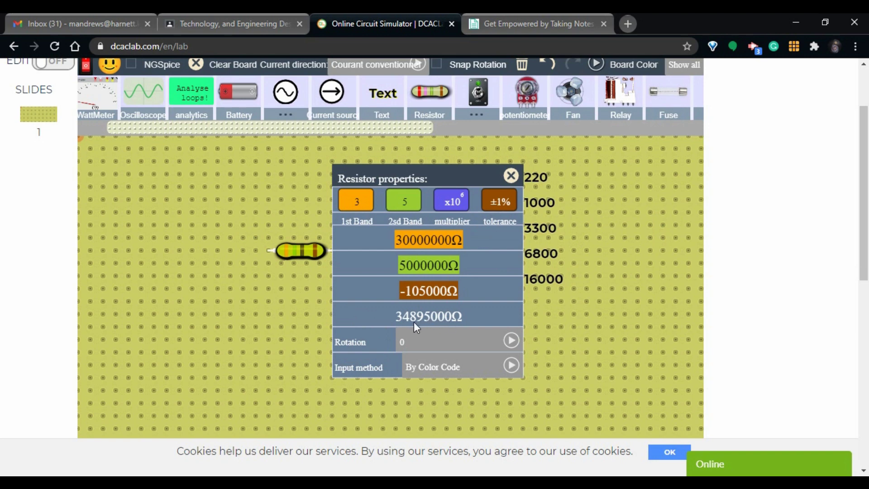
pyautogui.click(443, 212)
pyautogui.click(432, 232)
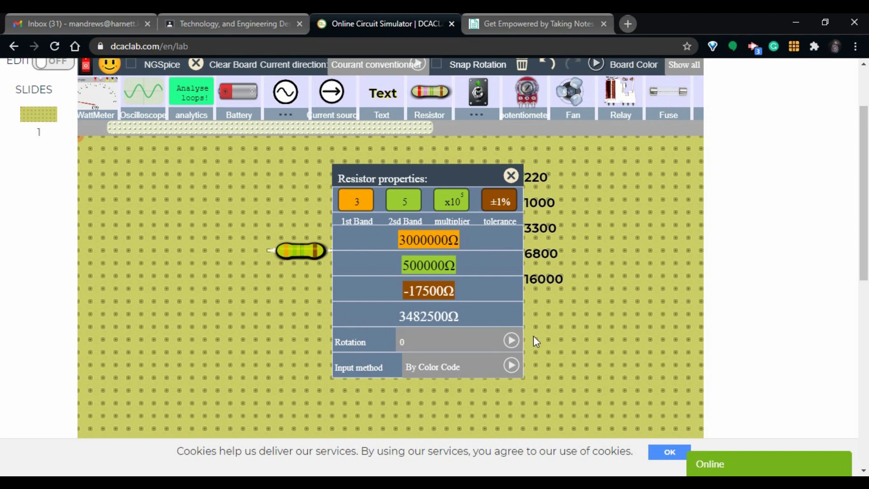
pyautogui.click(461, 346)
pyautogui.scroll(-1, 469, 382)
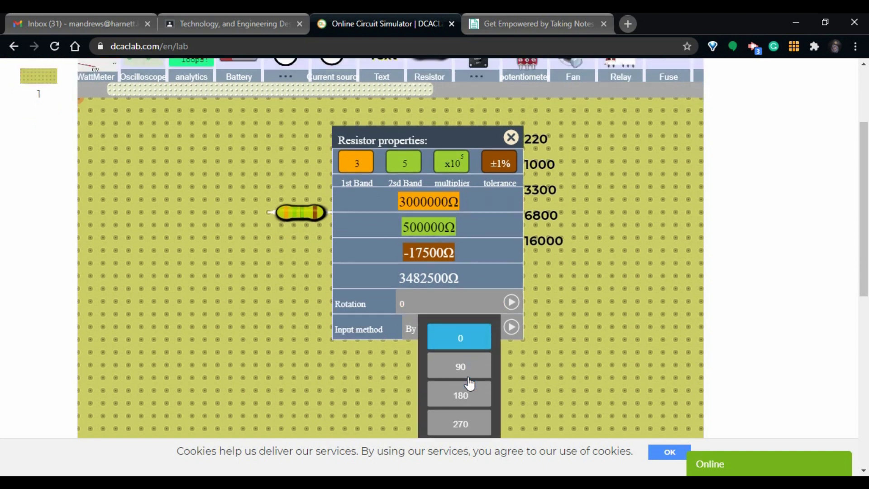
pyautogui.scroll(-2, 469, 383)
pyautogui.click(279, 228)
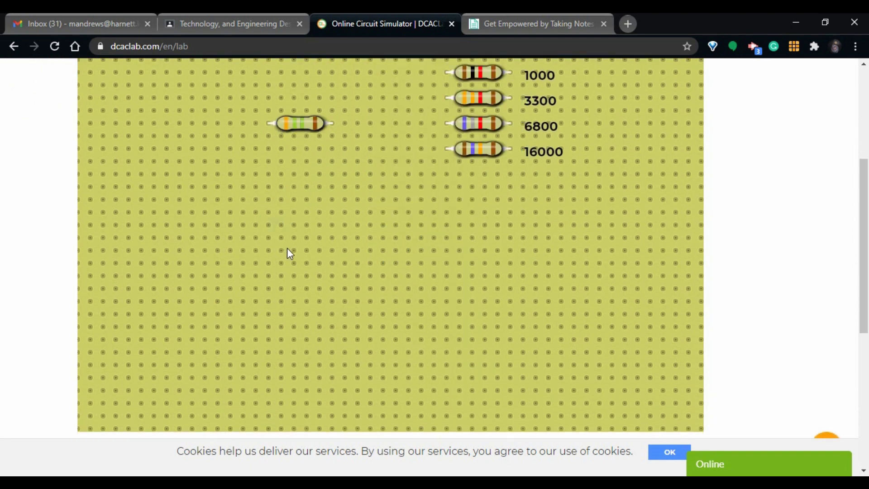
# Delete the 3,500,000 Ω resistor, leaving the five labelled resistors on the board
pyautogui.scroll(2, 289, 253)
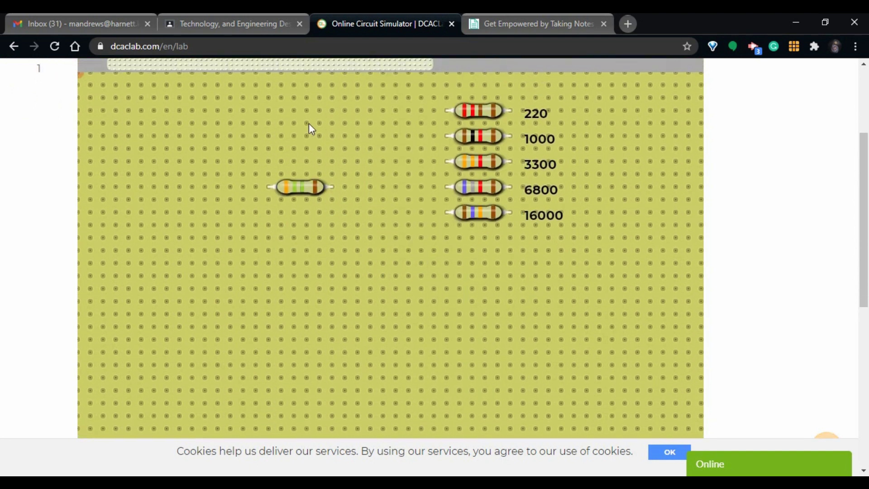
pyautogui.click(290, 185)
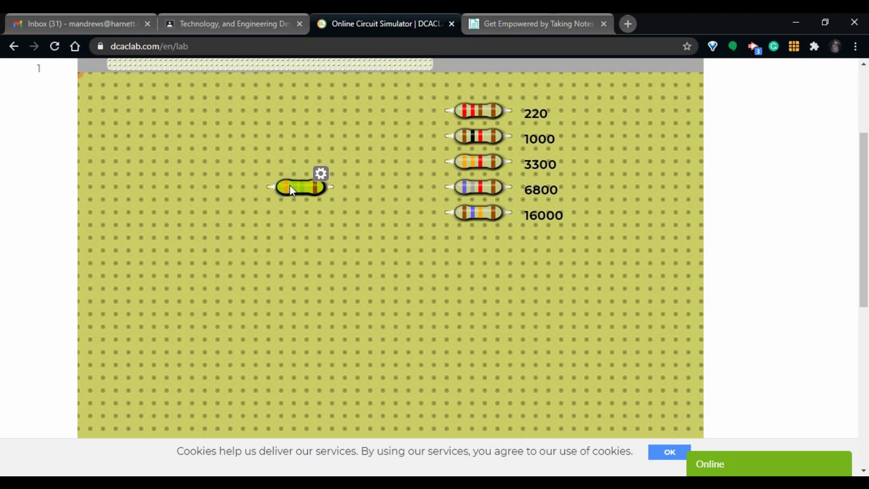
pyautogui.press('Delete')
pyautogui.scroll(2, 277, 251)
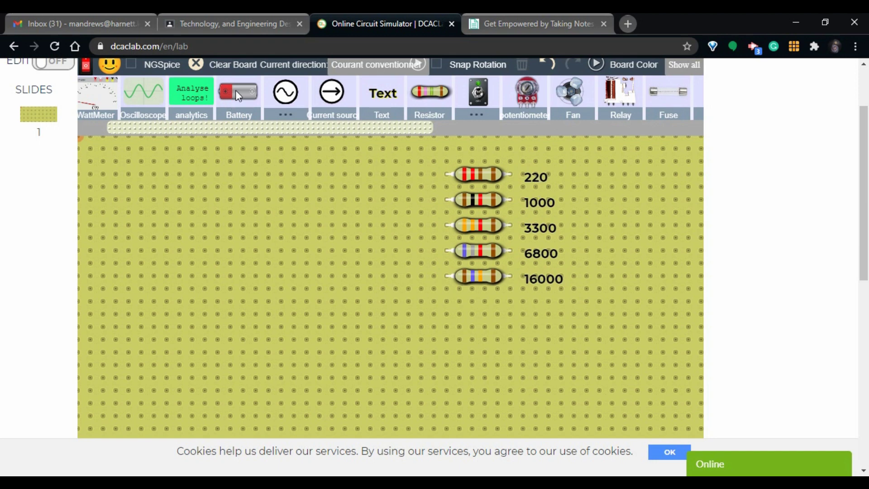
# Place a battery rotated 90° upright at the board's left and wire its negative terminal
pyautogui.moveTo(235, 91); pyautogui.dragTo(180, 268)
pyautogui.click(210, 253)
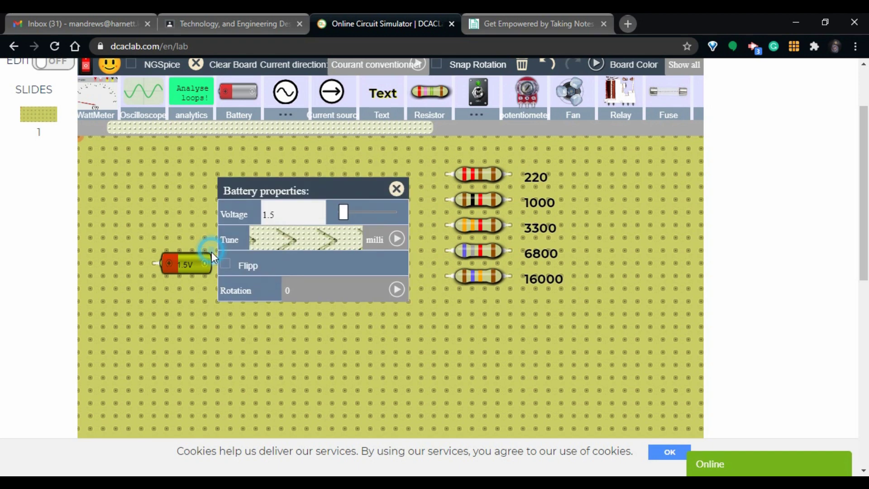
pyautogui.click(322, 290)
pyautogui.click(347, 357)
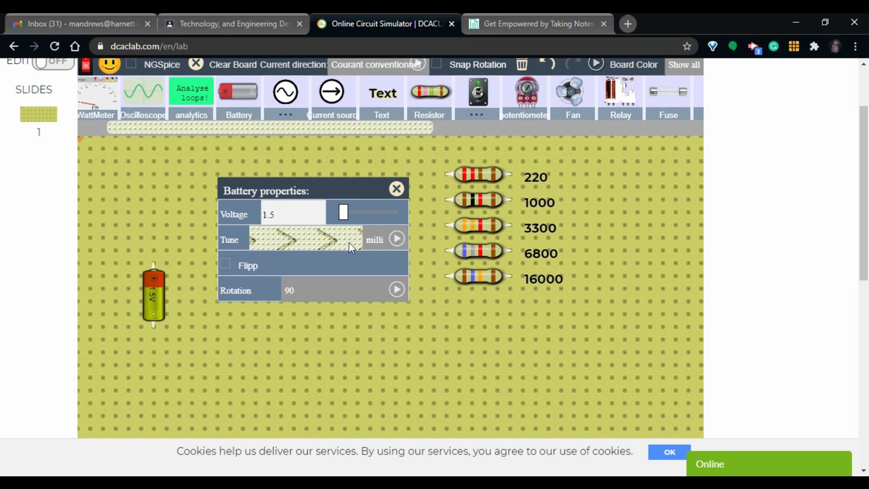
pyautogui.click(396, 188)
pyautogui.moveTo(151, 291); pyautogui.dragTo(154, 242)
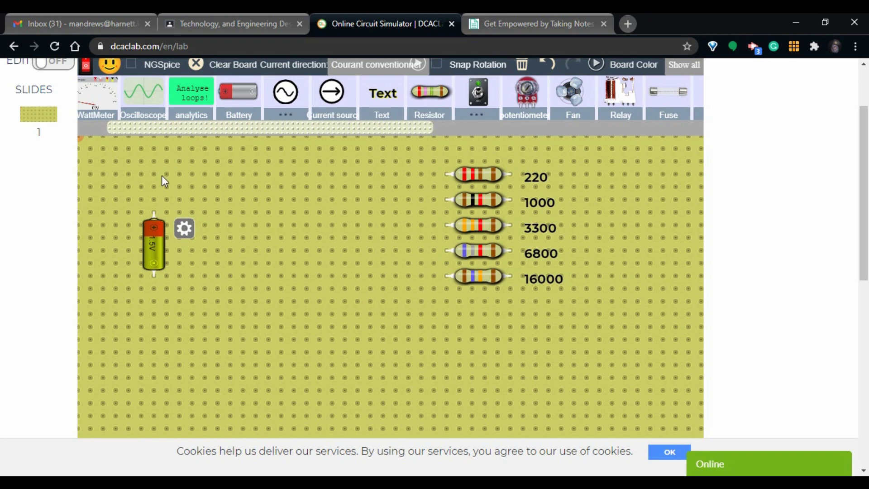
pyautogui.click(154, 276)
pyautogui.moveTo(171, 312); pyautogui.dragTo(210, 343)
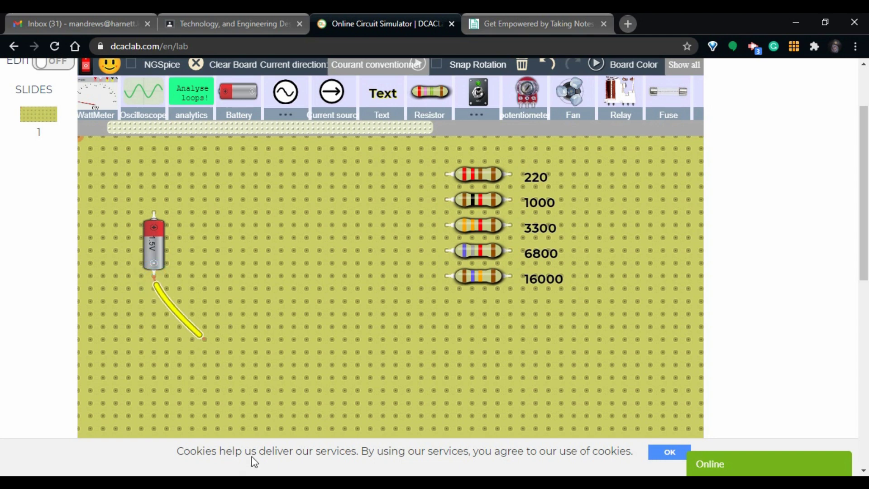